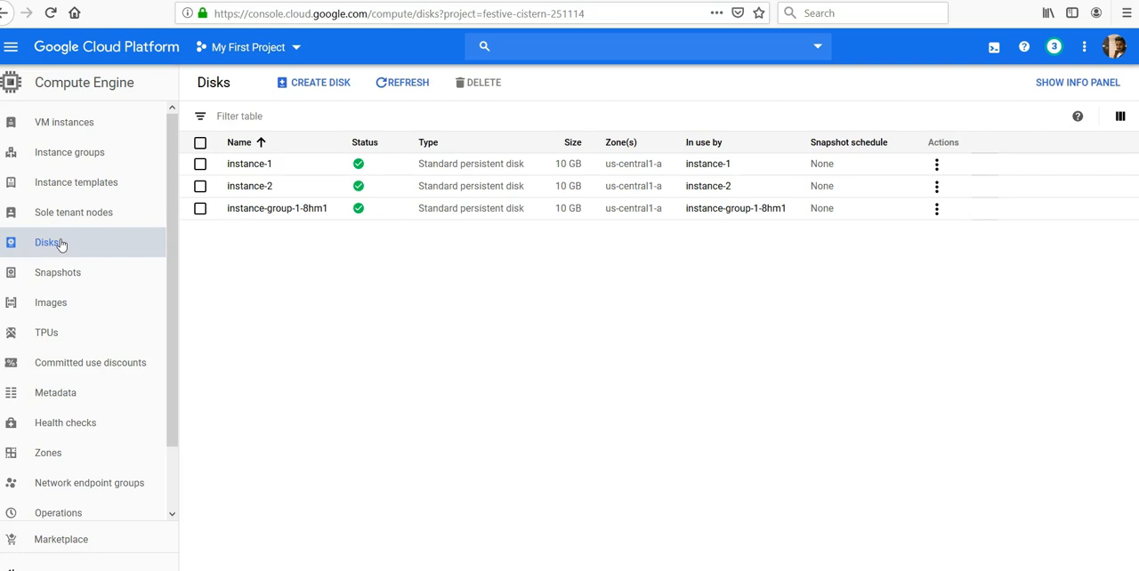
Step: Check whether the instance-1 disk can be deleted, review its details, and return to the disk list
left_click(201, 164)
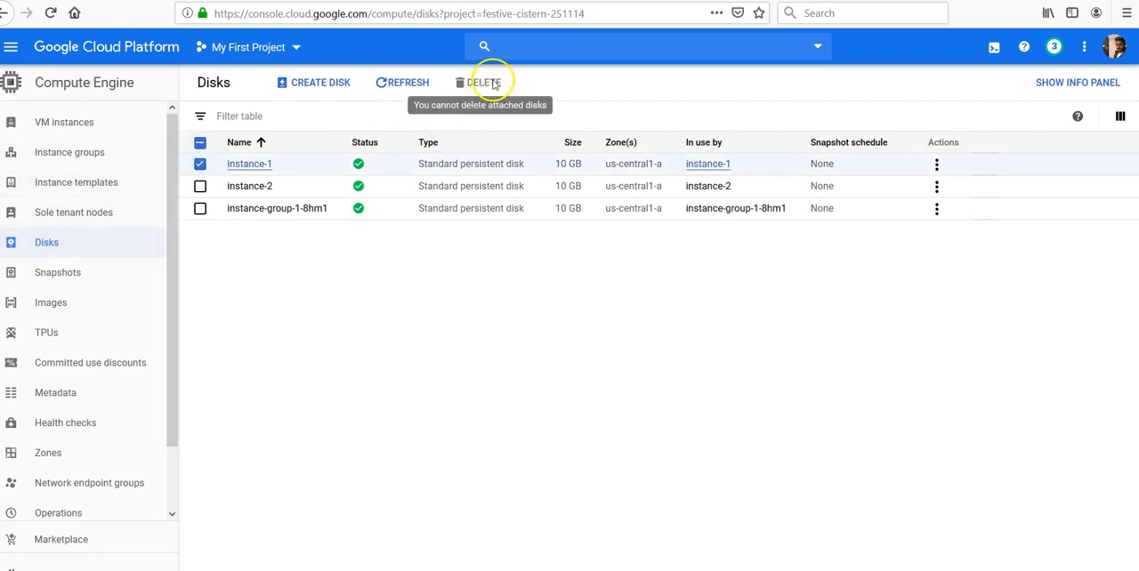
left_click(391, 274)
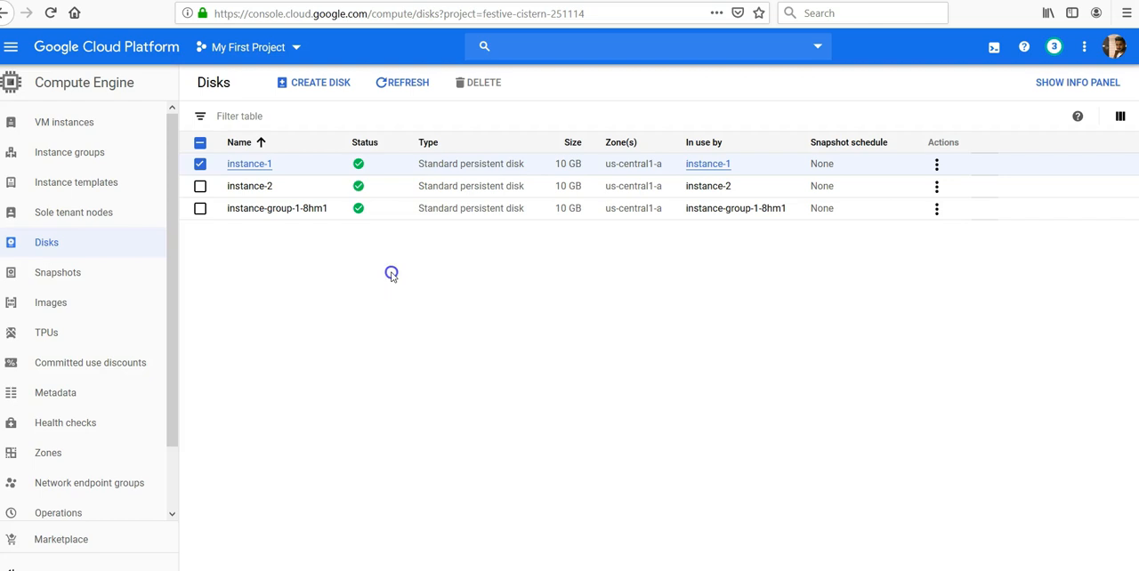
left_click(259, 166)
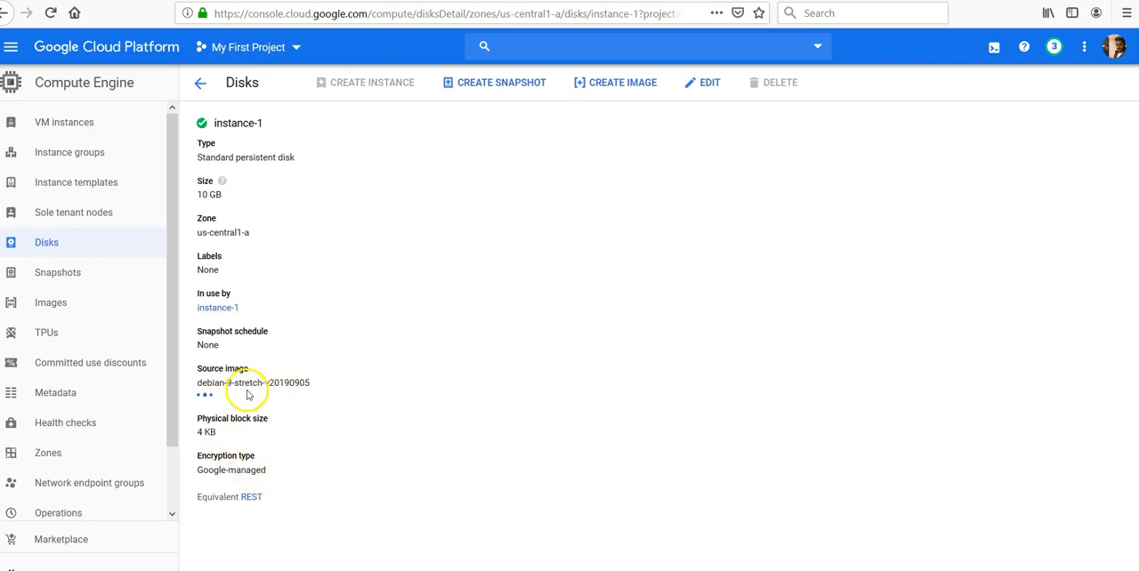
left_click(59, 247)
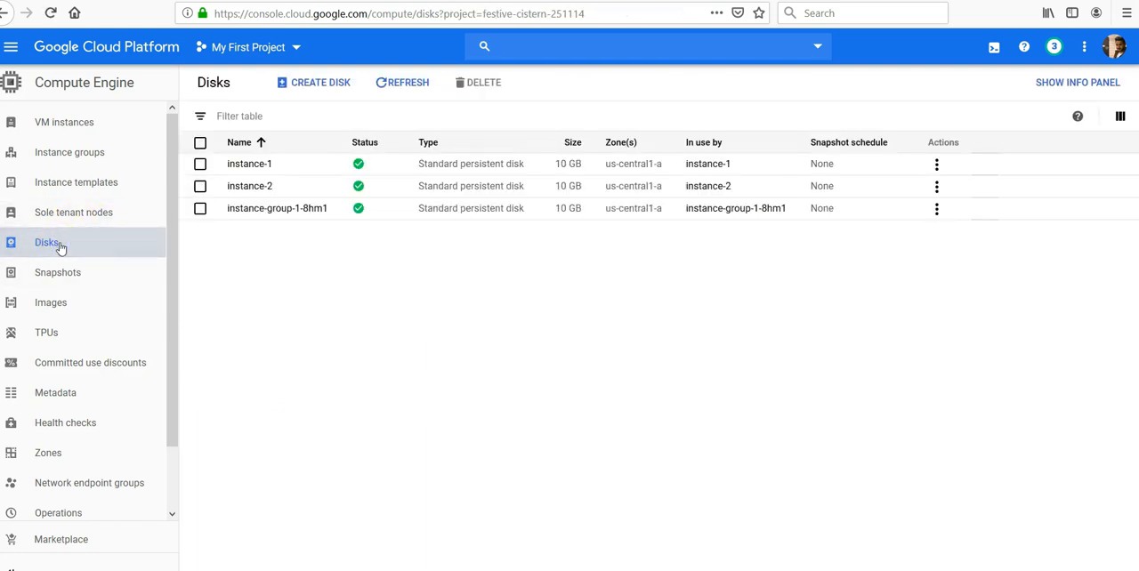
Step: Start a new disk named disk-1-test with the description "This is a test disk for the lab"
left_click(322, 80)
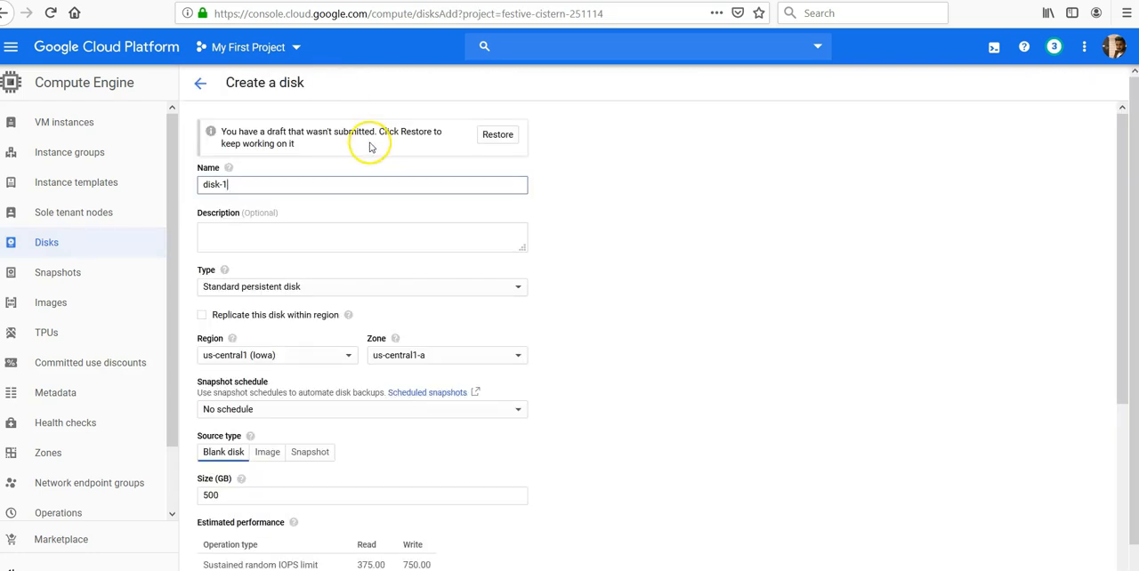
type("-test")
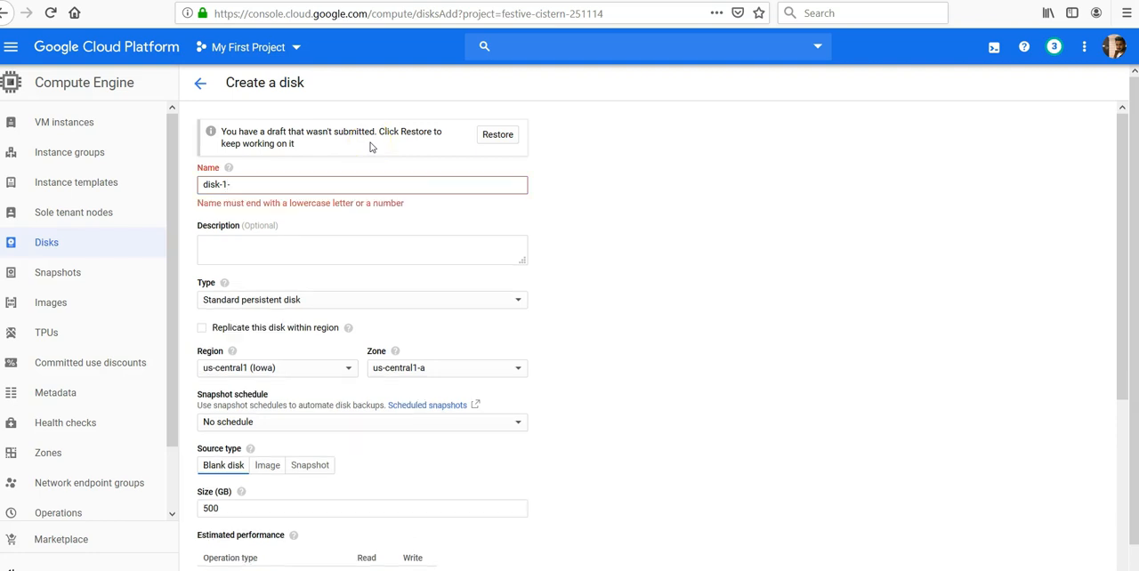
left_click(331, 230)
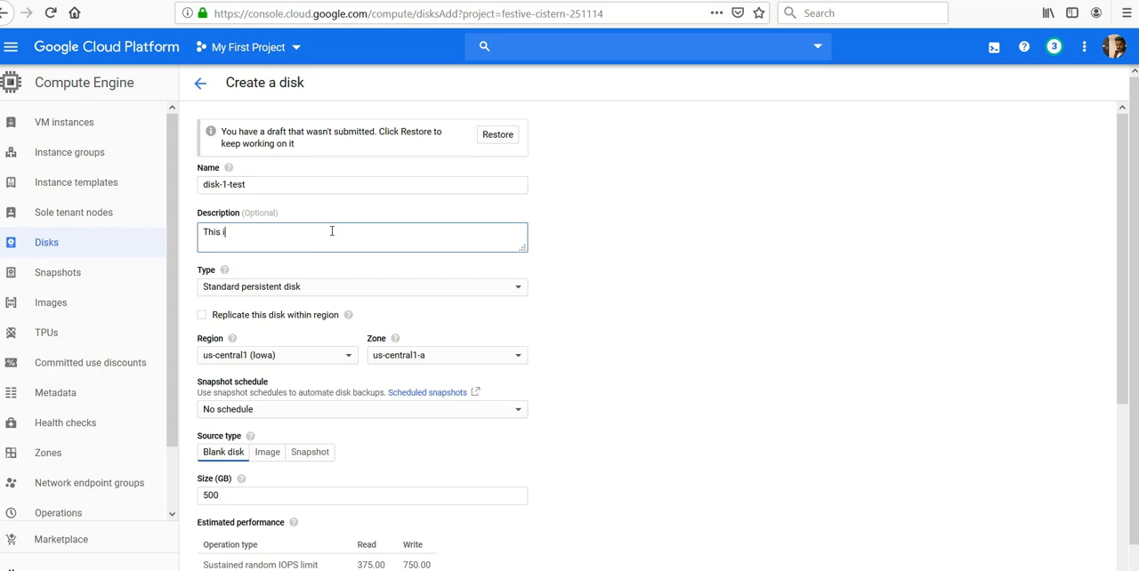
type("This is a test disk for the lab")
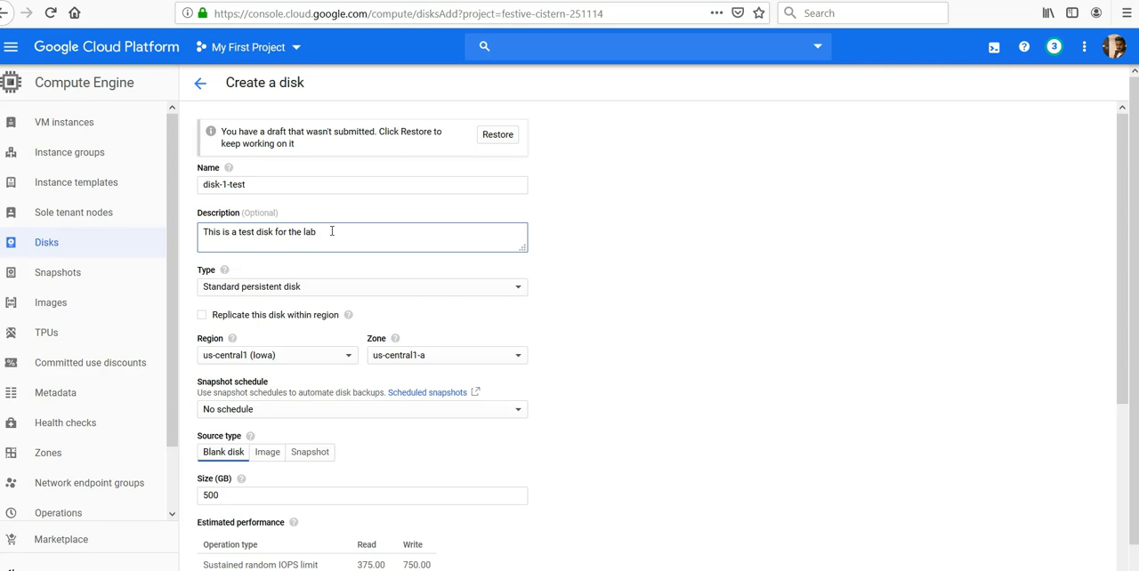
Step: Choose Standard persistent disk as the disk type and look through the available regions
left_click(330, 295)
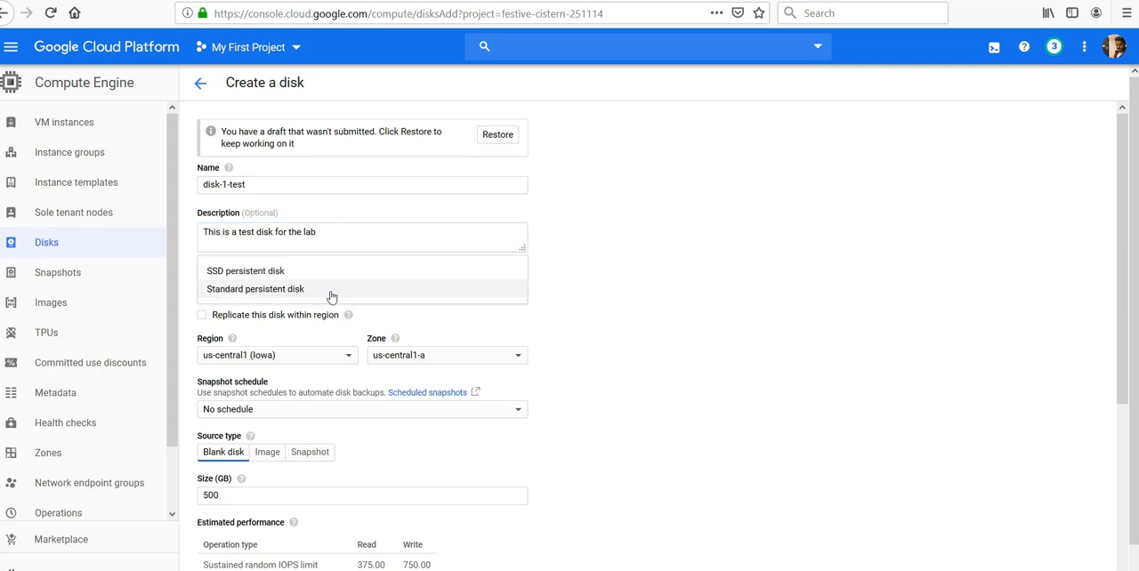
left_click(330, 292)
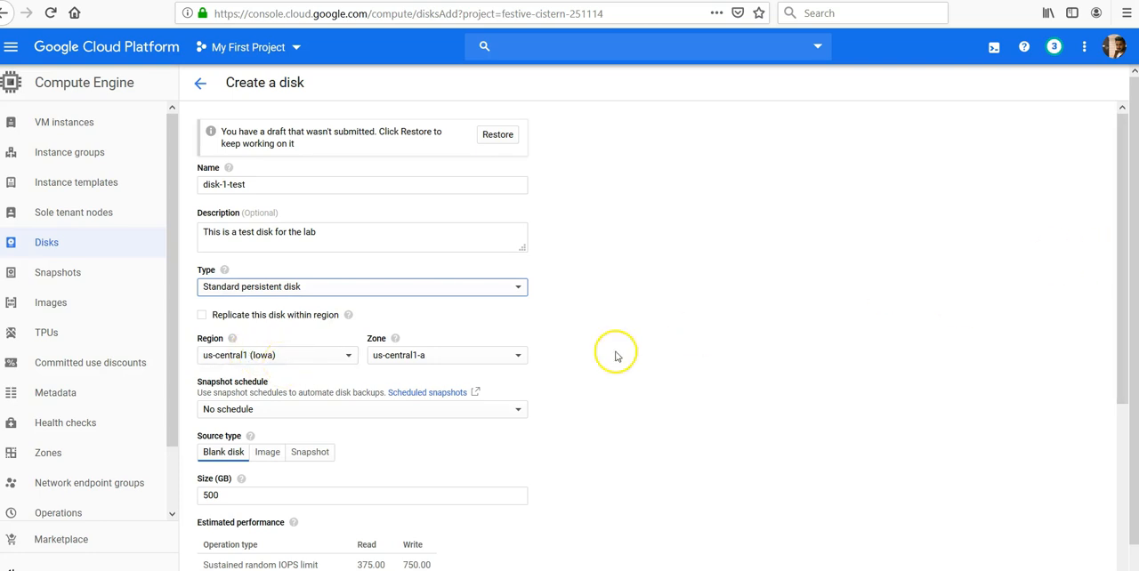
left_click(344, 358)
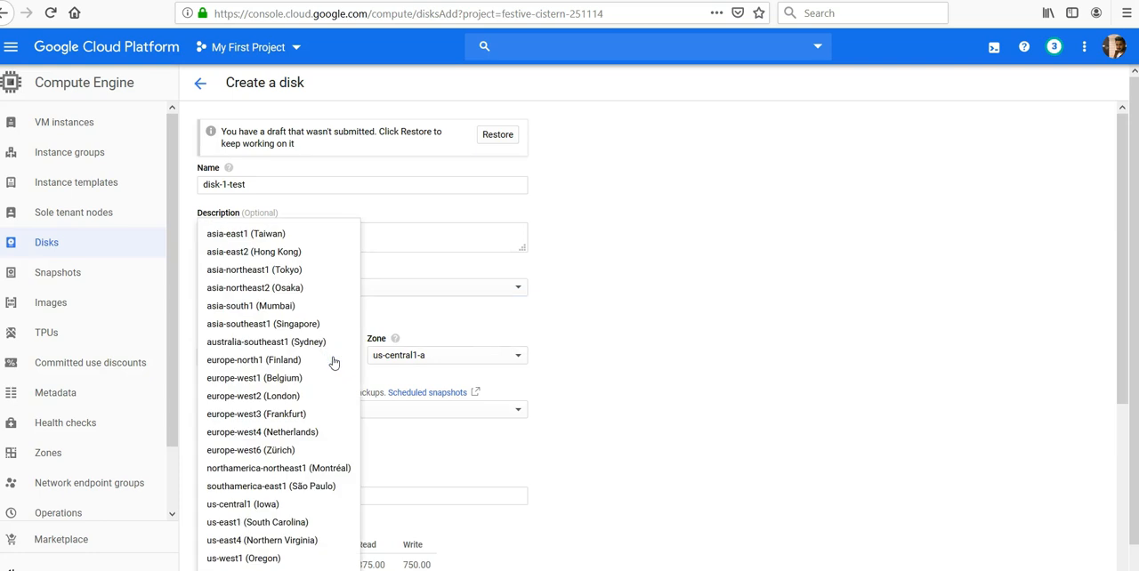
left_click(859, 290)
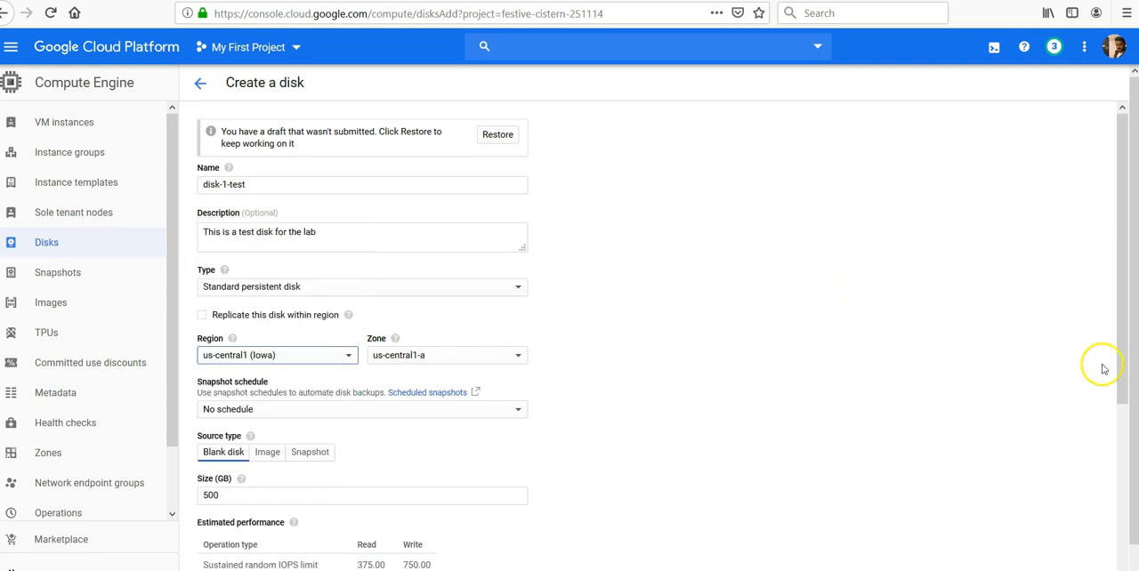
Step: Look through the available source images for the new disk and set the source type back to Blank disk
left_click_drag(1123, 312, 1122, 386)
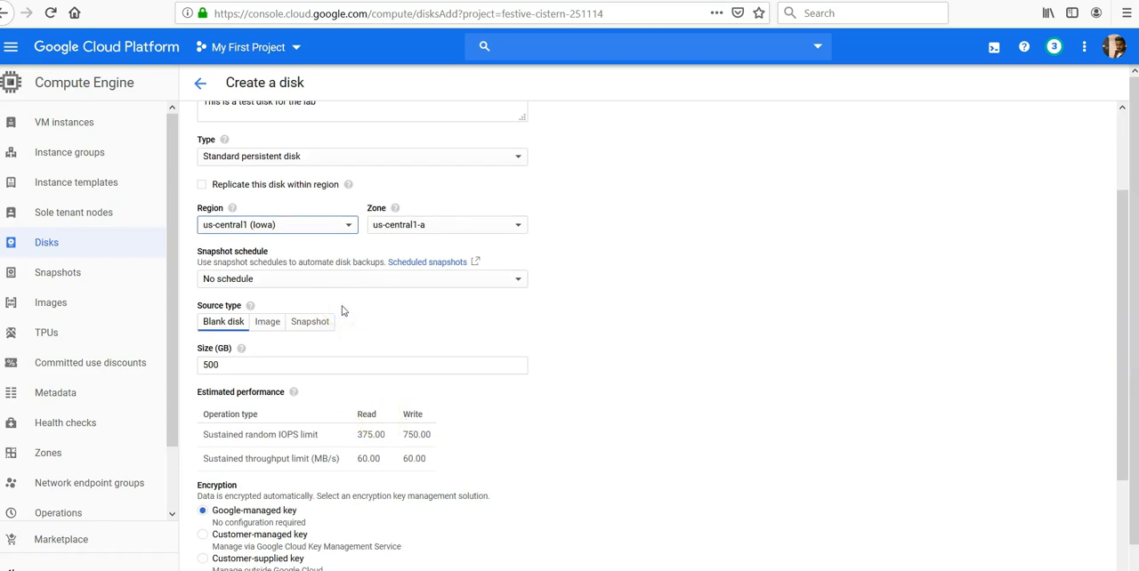
left_click(261, 323)
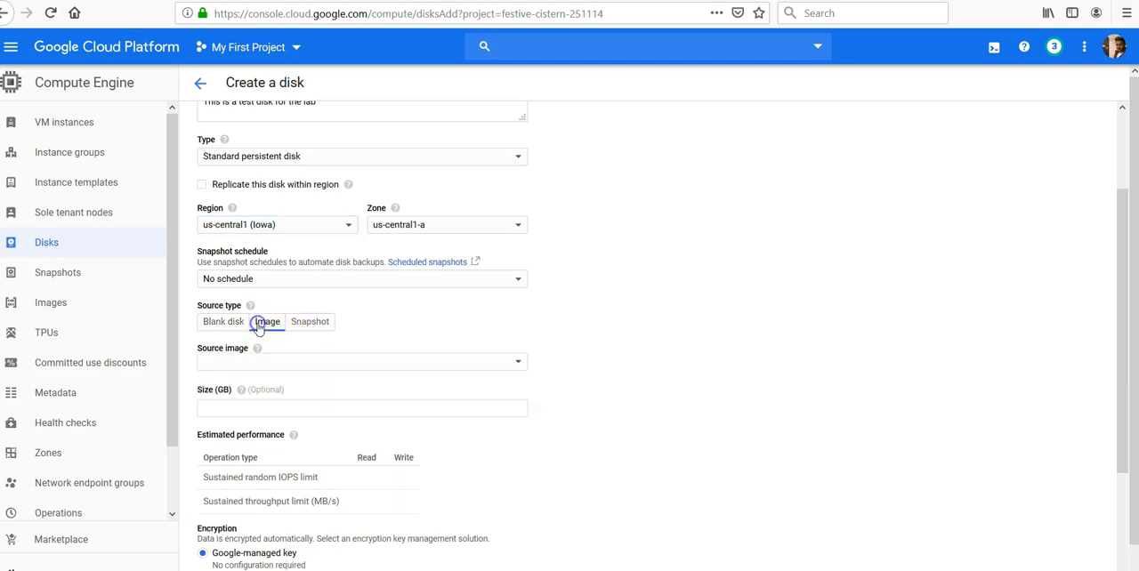
left_click(310, 365)
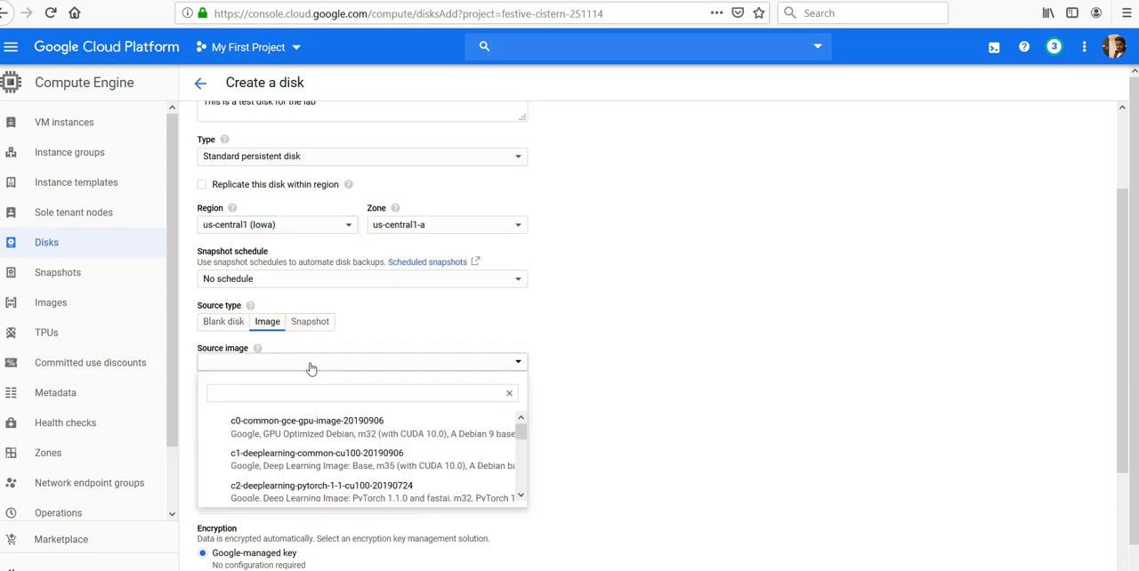
left_click(229, 325)
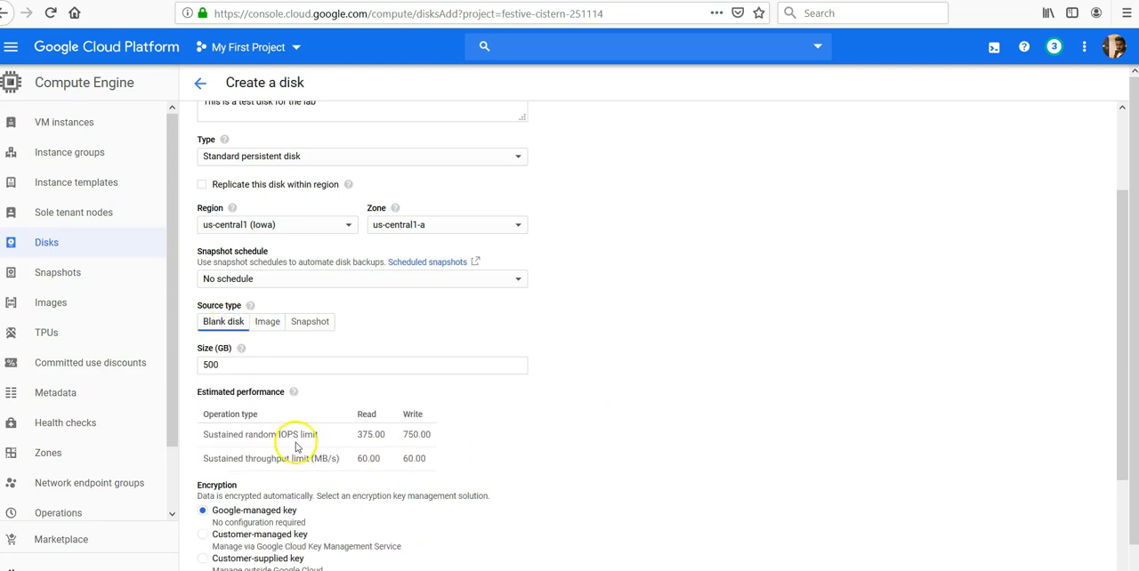
left_click_drag(1113, 299, 1124, 403)
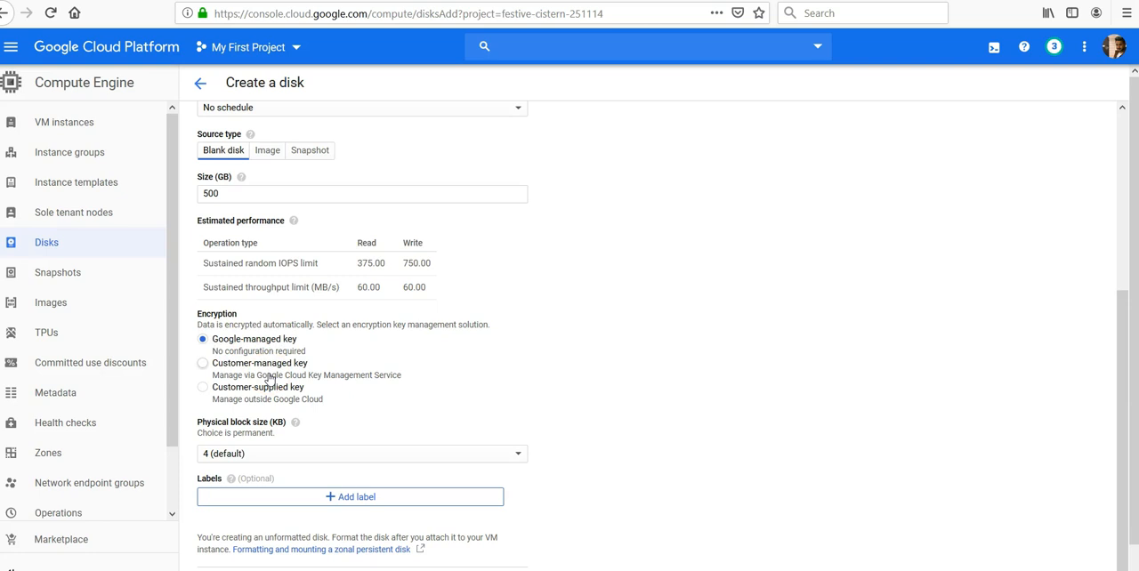
left_click(355, 502)
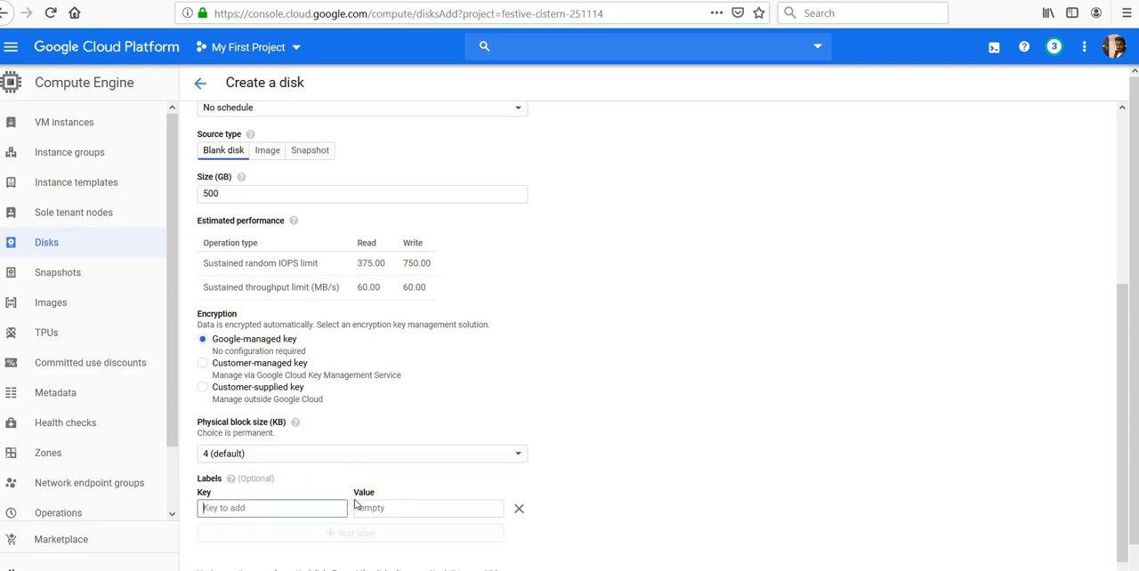
left_click_drag(1121, 381, 1127, 462)
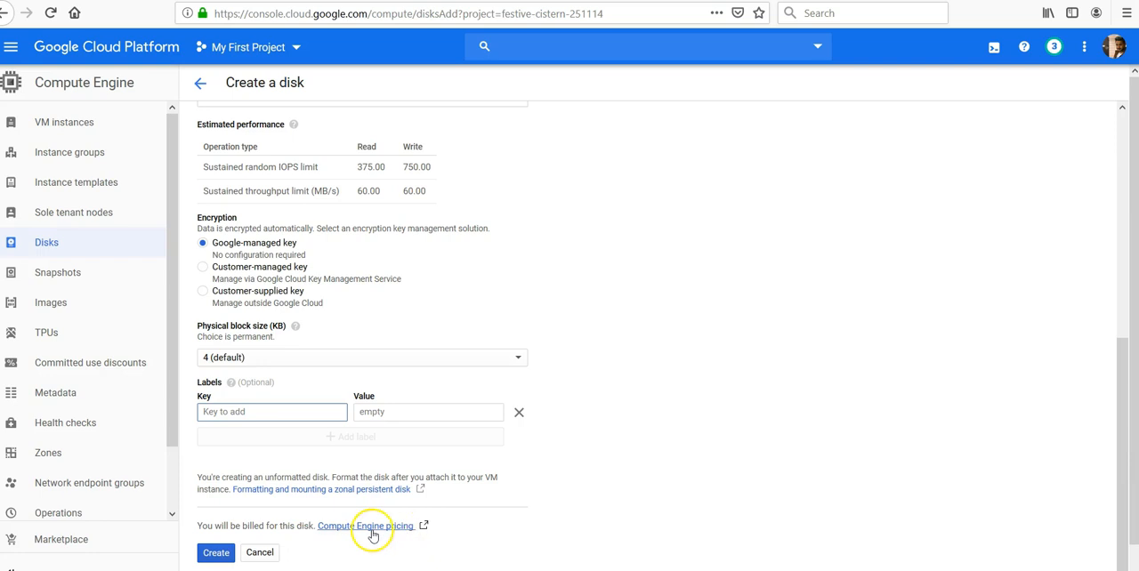
left_click(216, 553)
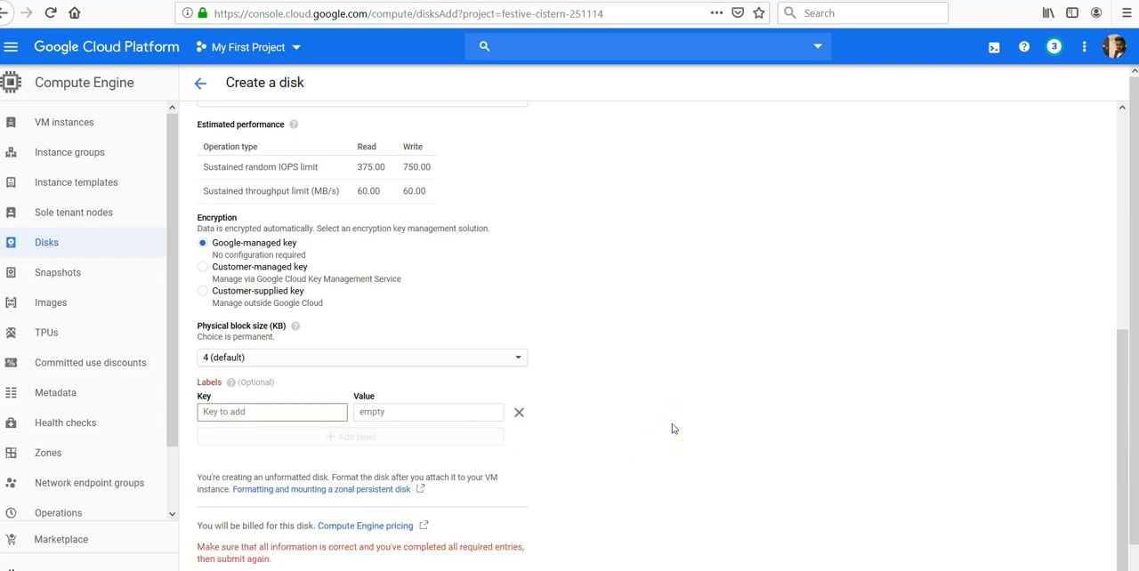
left_click(519, 413)
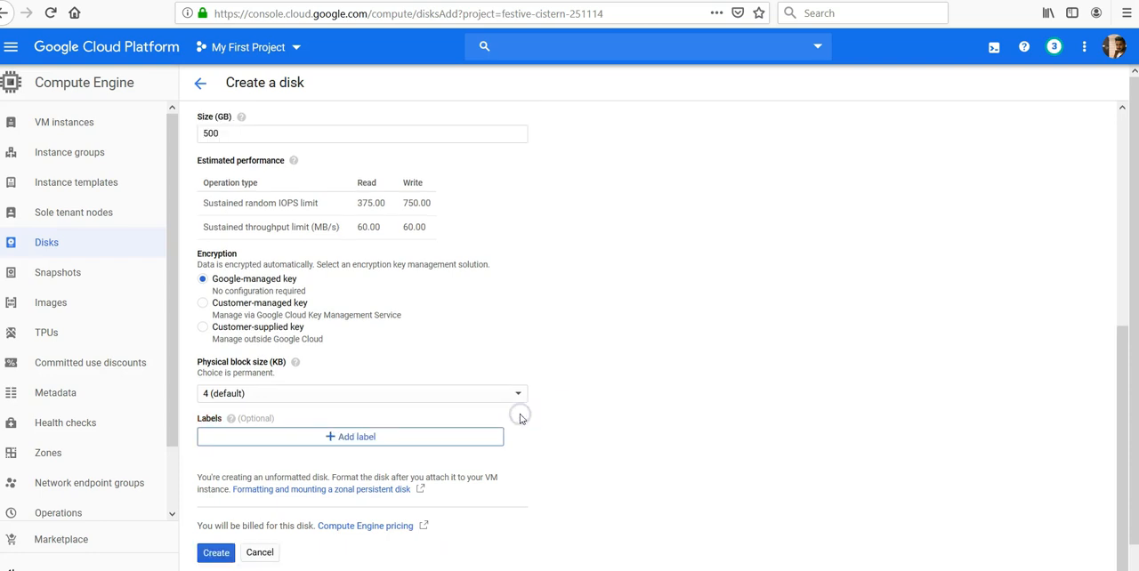
Step: Create the disk-1-test disk with the configured settings
left_click(217, 553)
left_click(579, 418)
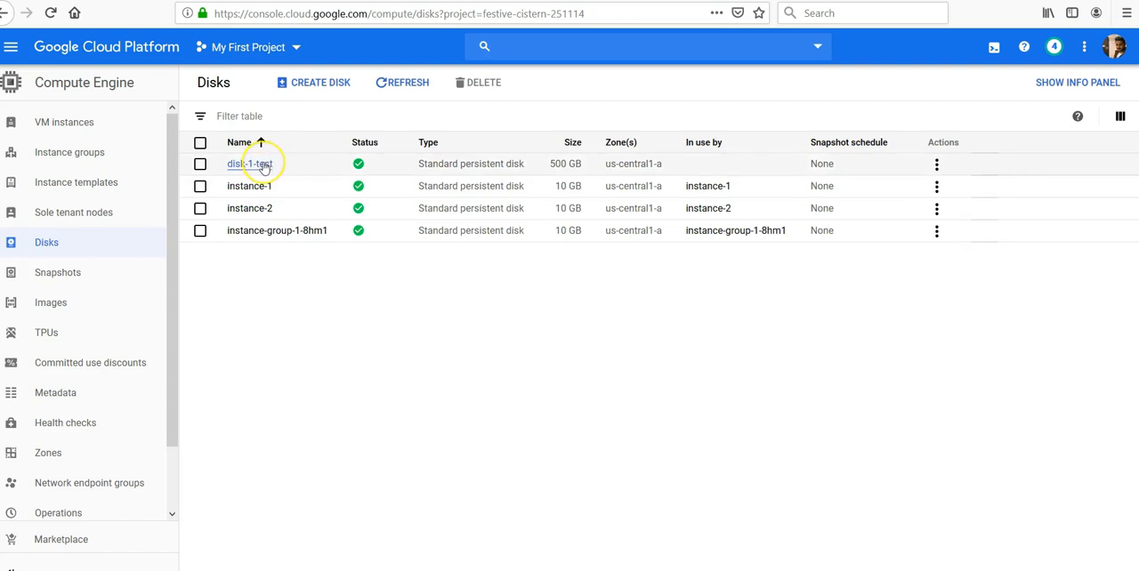
Step: Open disk-1-test's details, review the boot disk and trial credits in a new instance form based on it, and leave the form without creating the instance
left_click(258, 164)
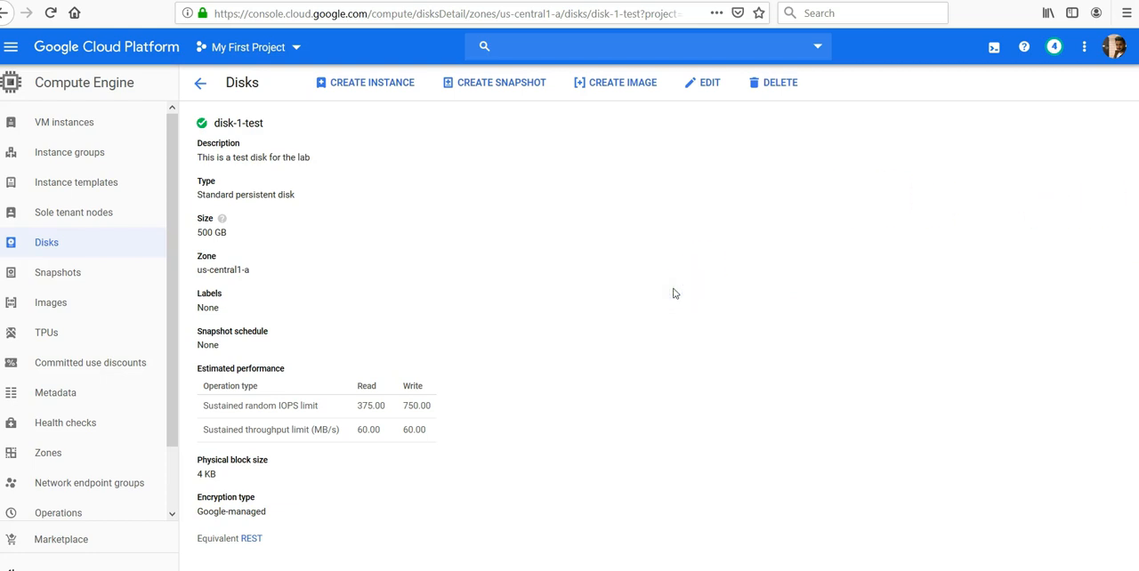
left_click(361, 89)
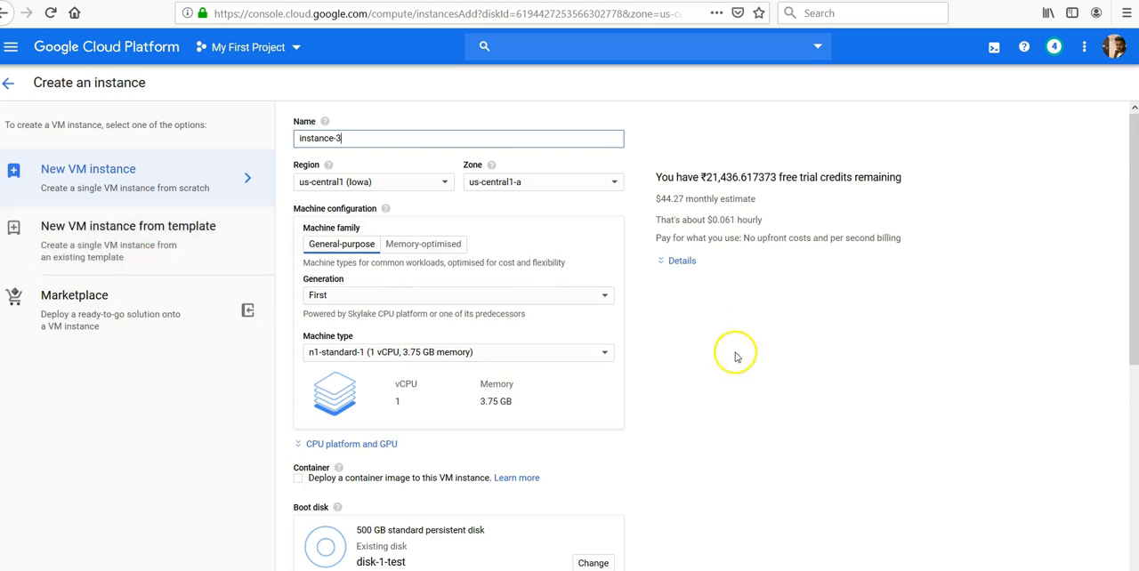
scroll(1114, 250, "down", 5)
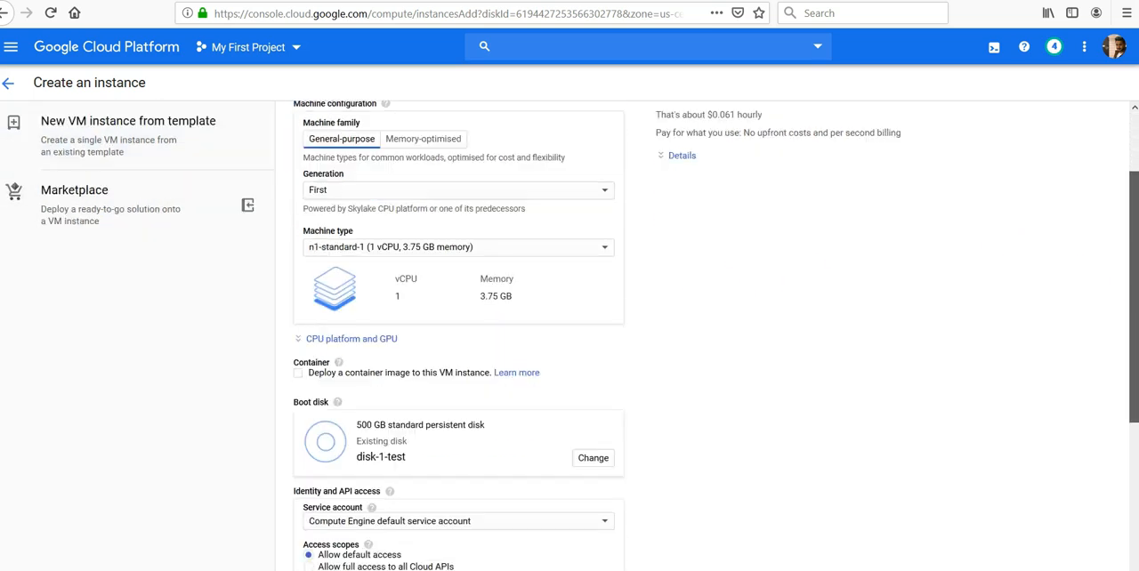
left_click_drag(1133, 382, 1134, 380)
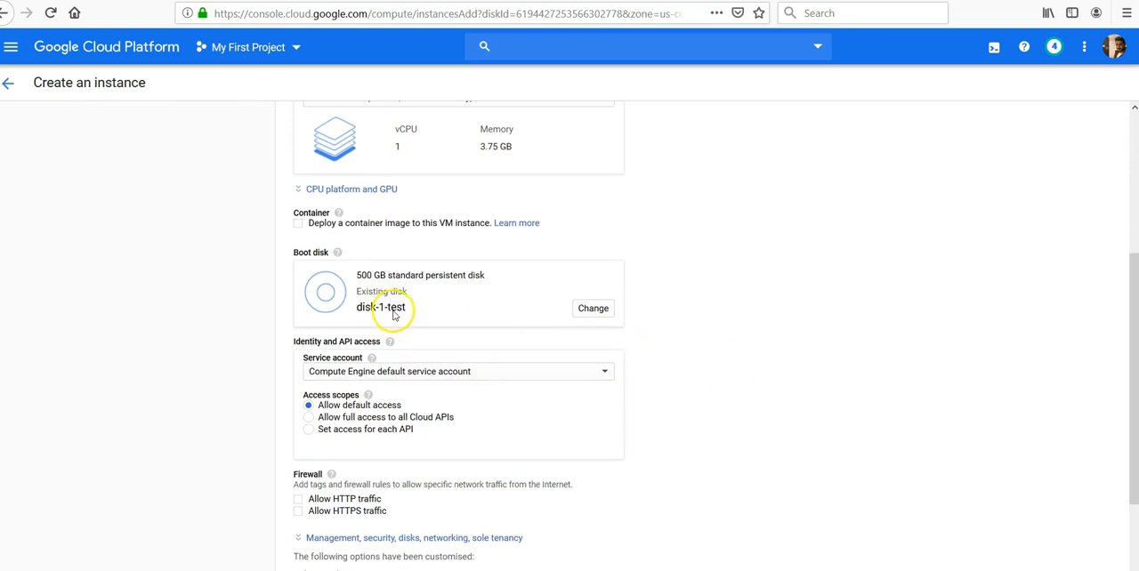
left_click_drag(410, 307, 352, 319)
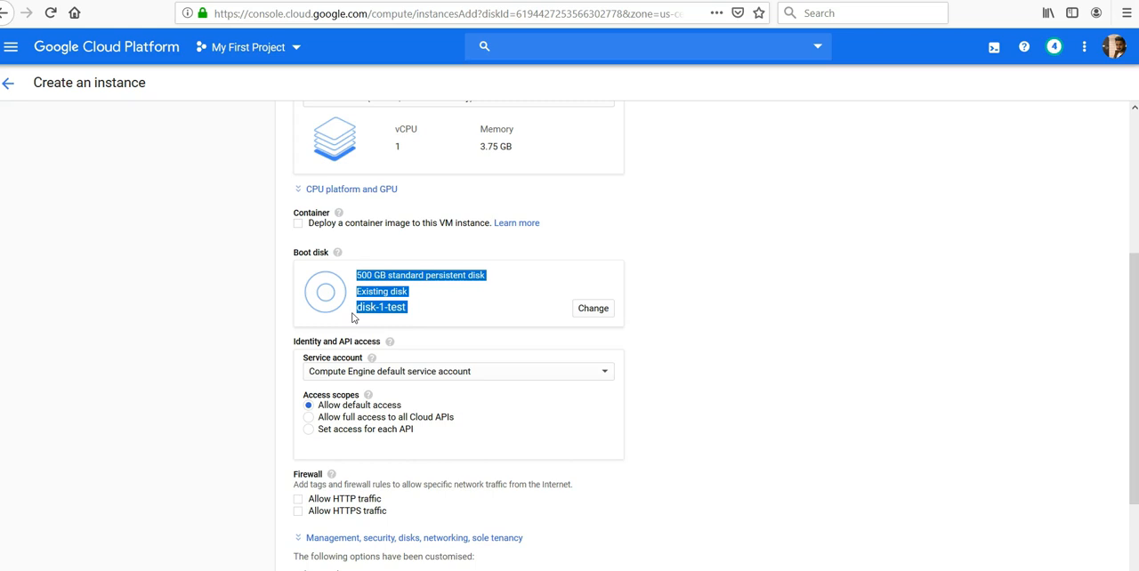
left_click_drag(1127, 393, 1131, 222)
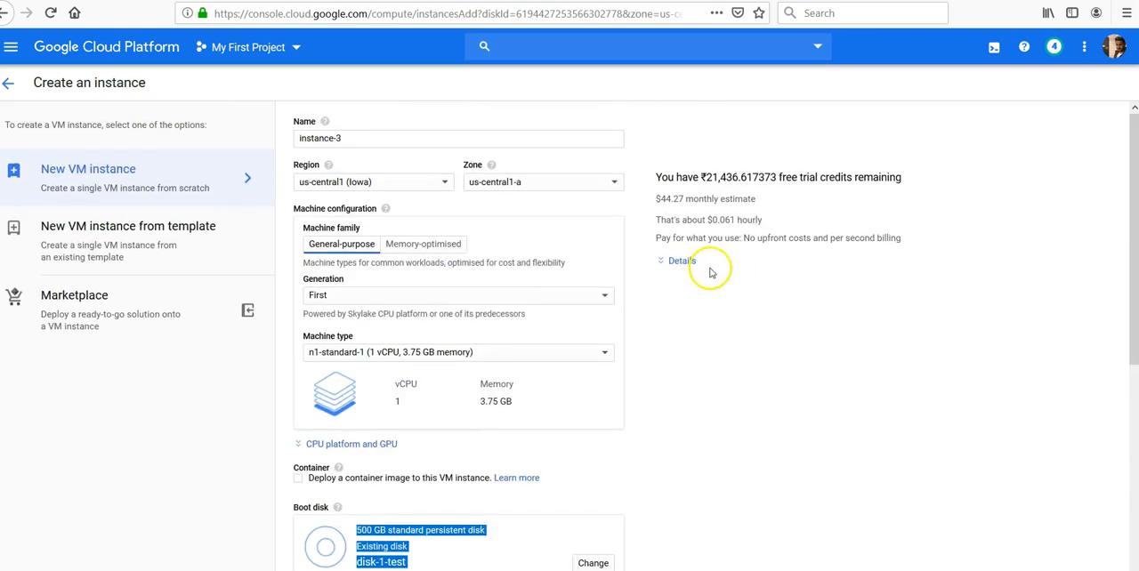
left_click_drag(701, 177, 894, 173)
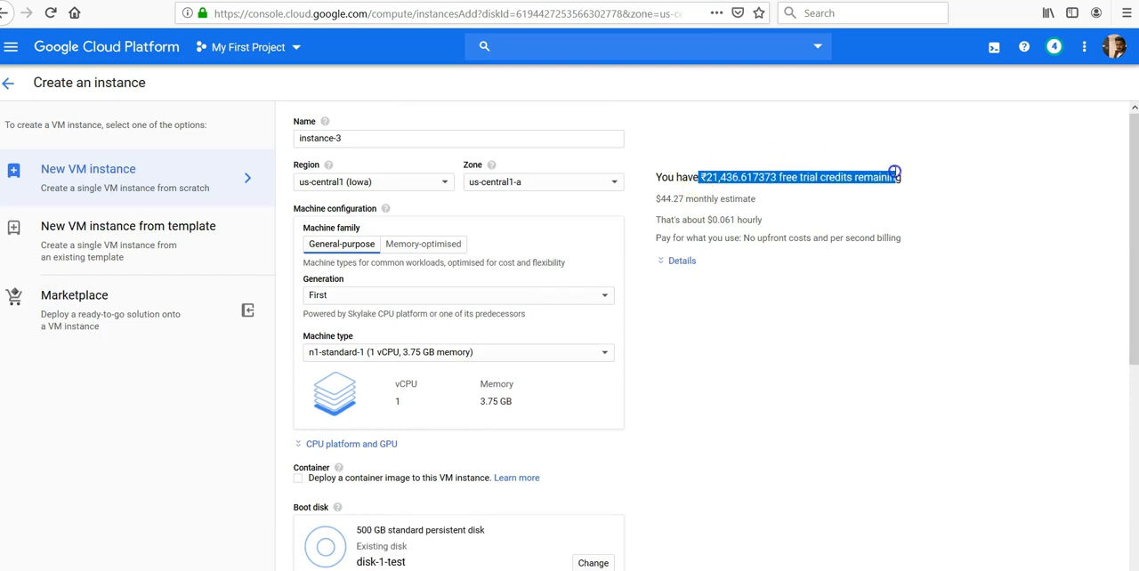
left_click(10, 88)
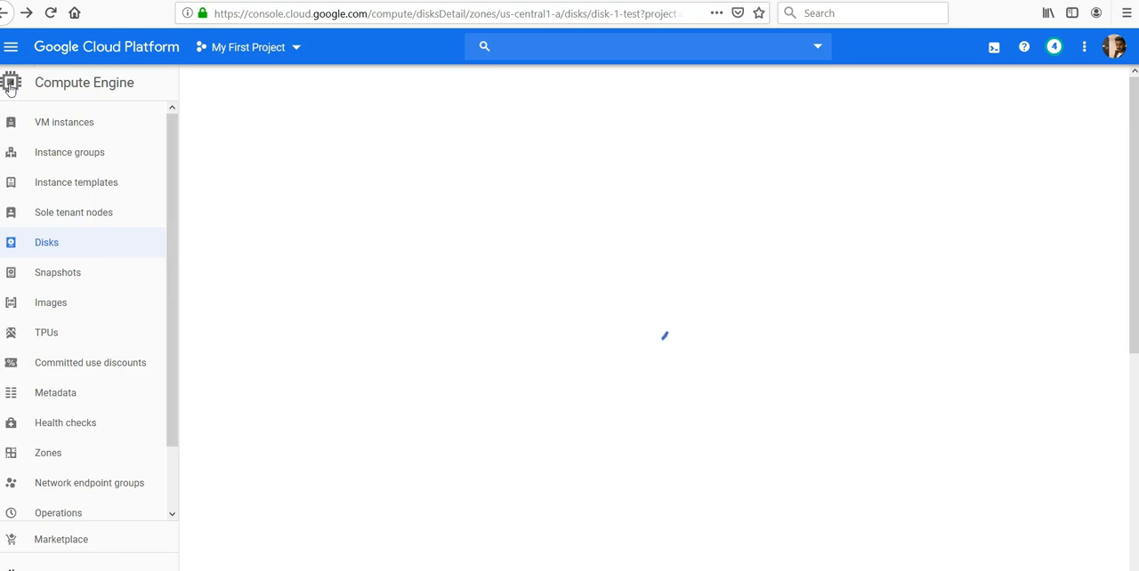